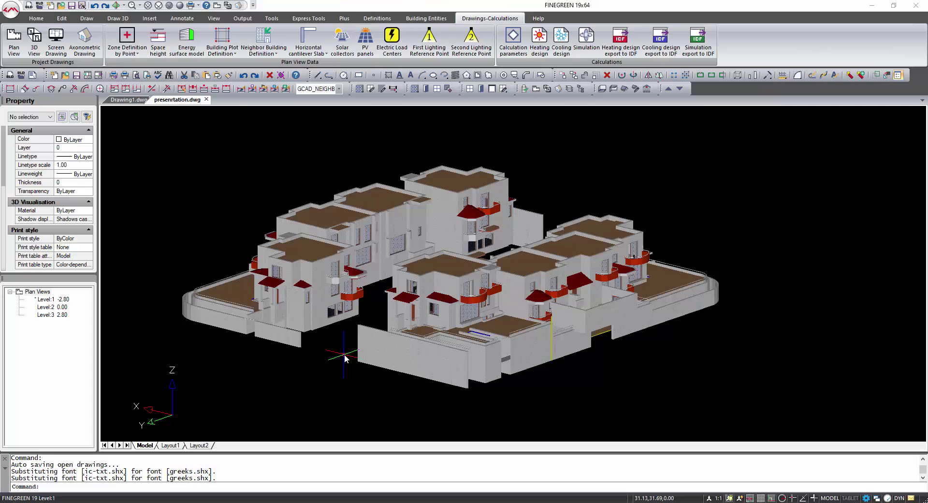
Orbit the presentation.dwg building model to view it from another side
middle_click_drag(341, 353, 598, 349, "shift")
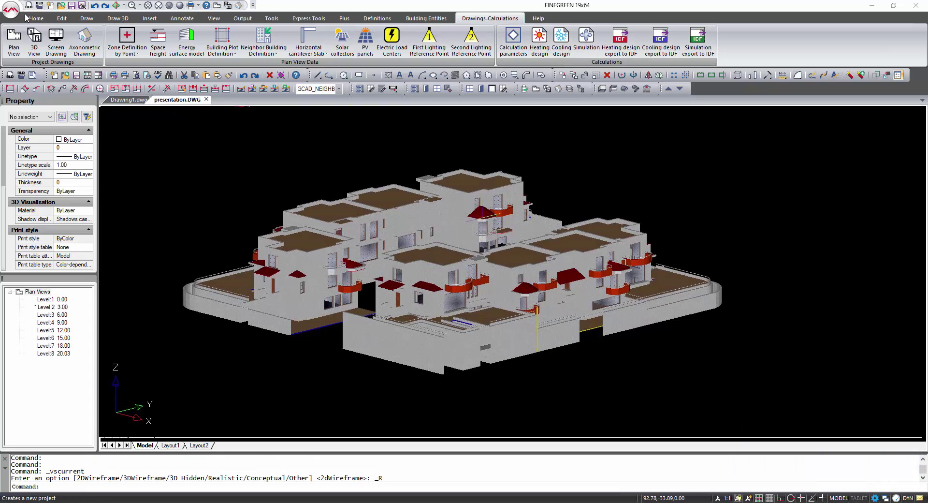
left_click(36, 21)
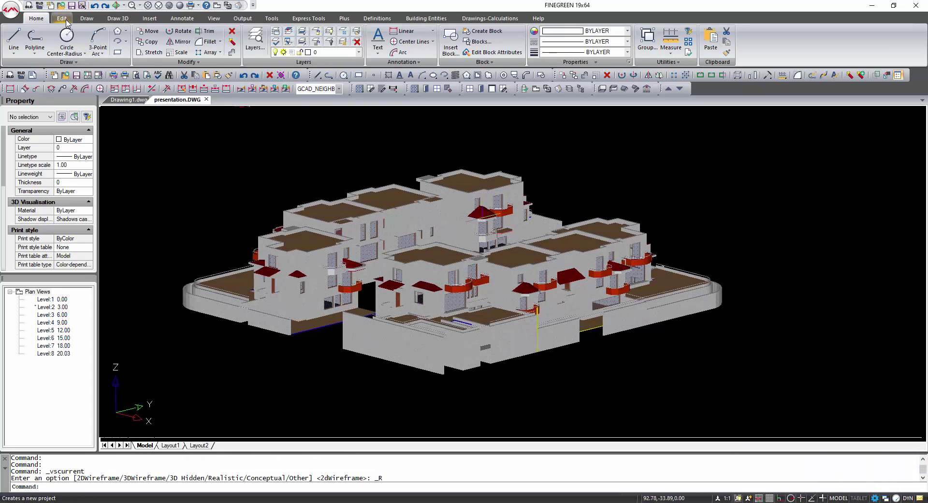
left_click(66, 22)
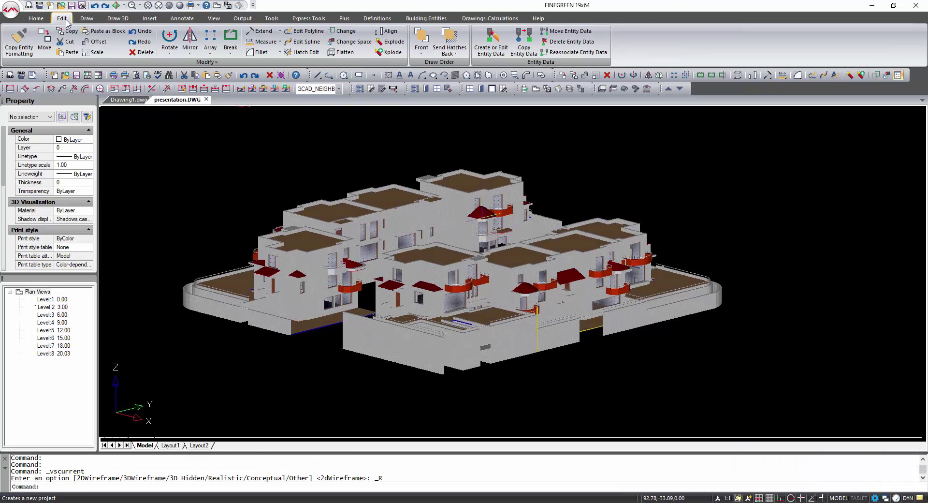
left_click(368, 20)
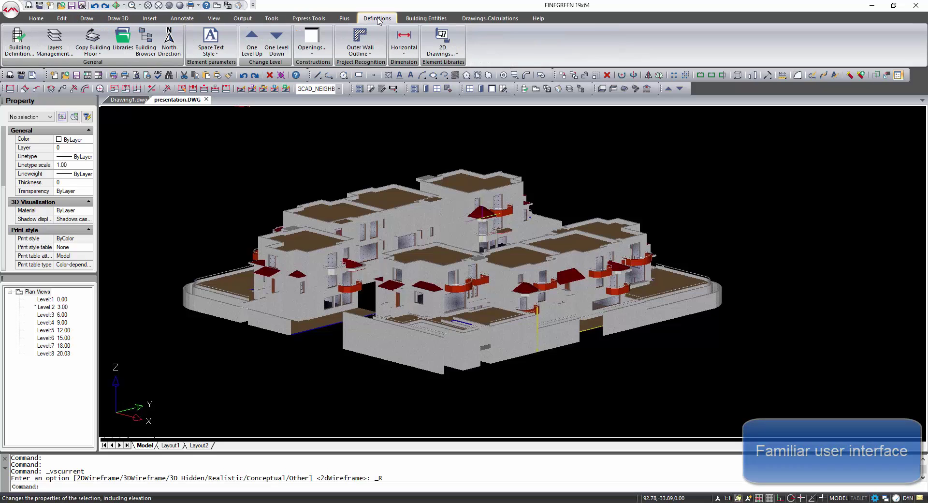
left_click(415, 21)
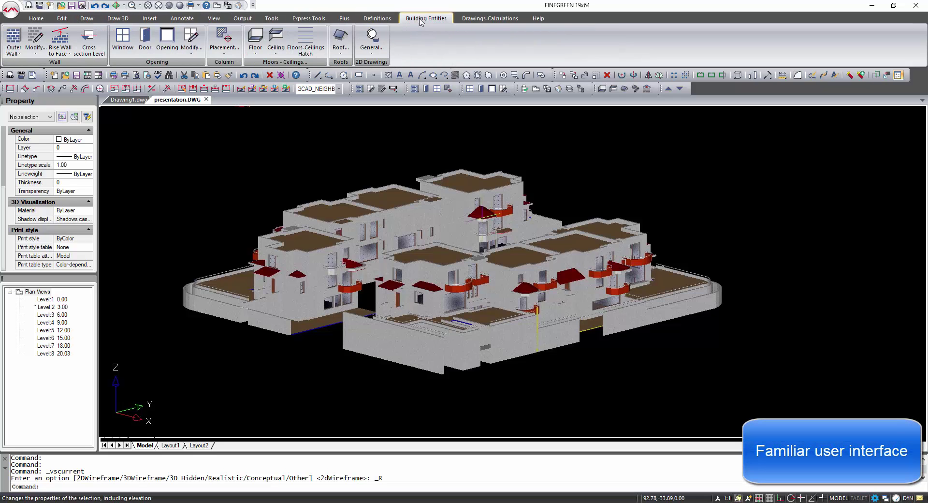
left_click(475, 23)
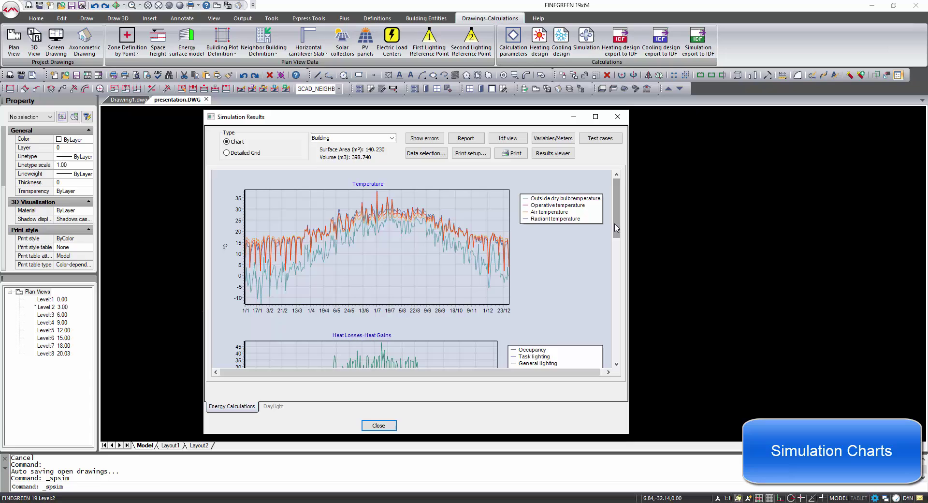
Scroll the simulation charts and zoom into mid-summer on the Temperature chart
left_click_drag(616, 225, 617, 193)
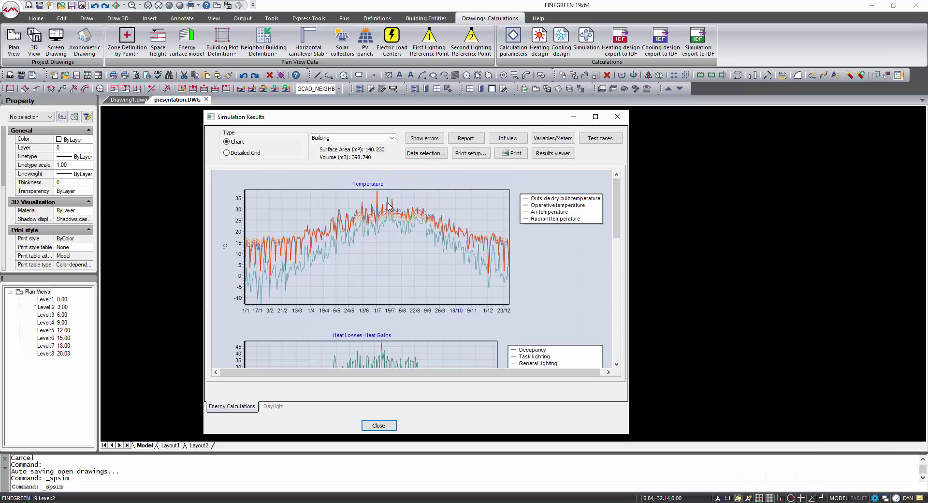
left_click_drag(389, 203, 390, 252)
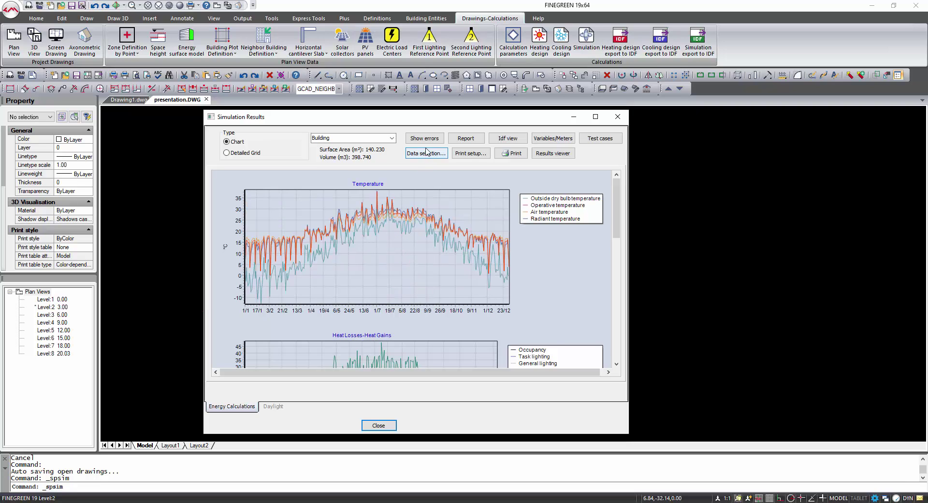
left_click(459, 145)
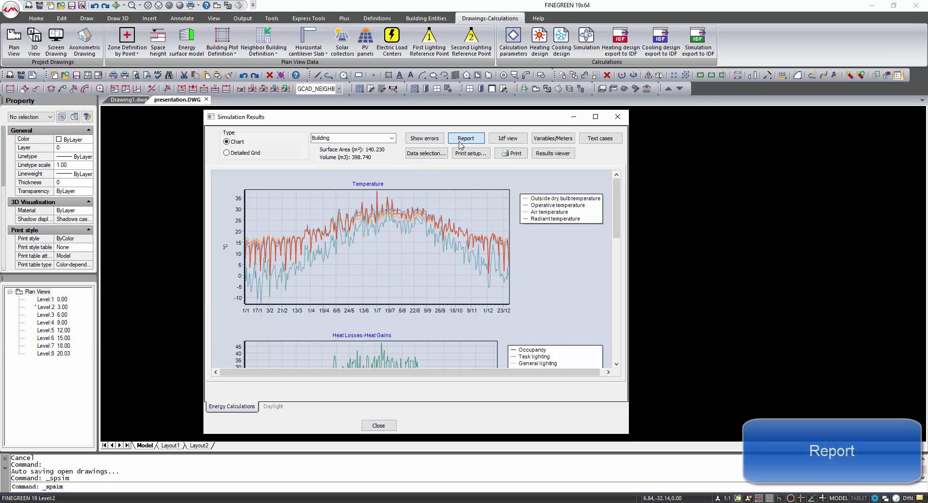
left_click_drag(239, 183, 387, 117)
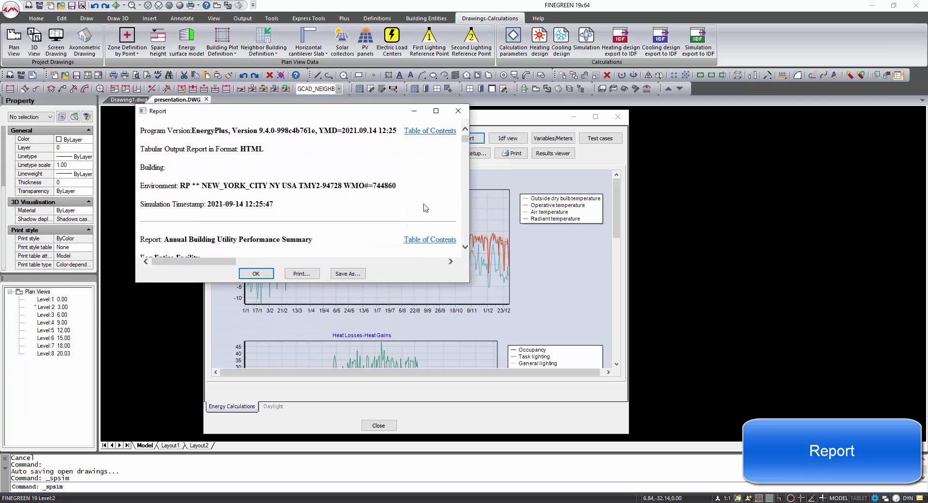
left_click_drag(467, 284, 676, 406)
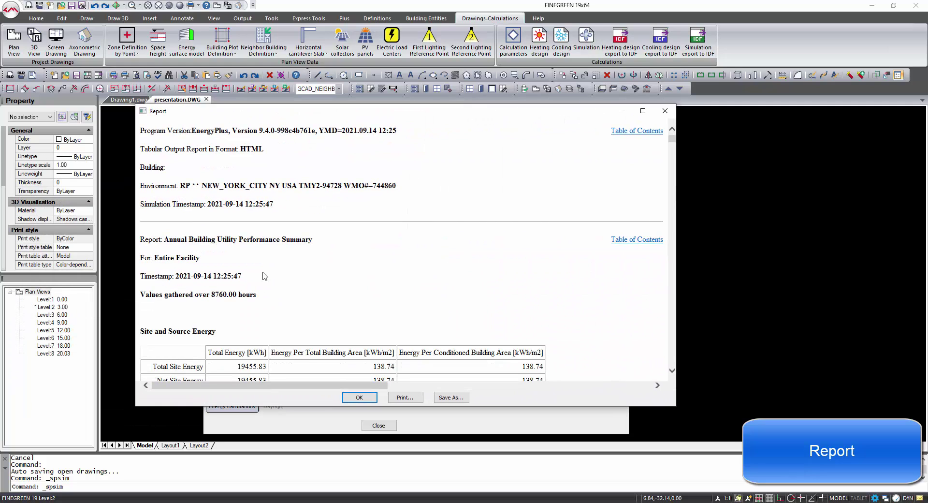
scroll(265, 275, "down", 10)
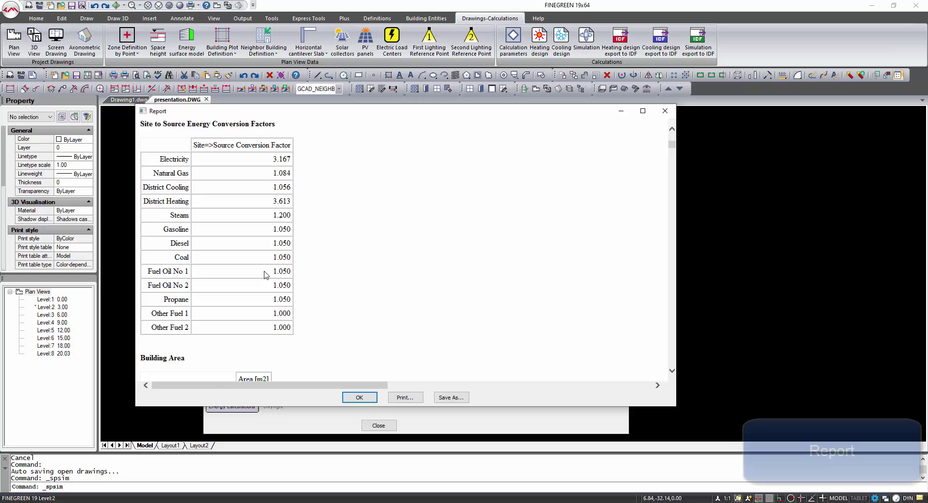
scroll(266, 275, "down", 2)
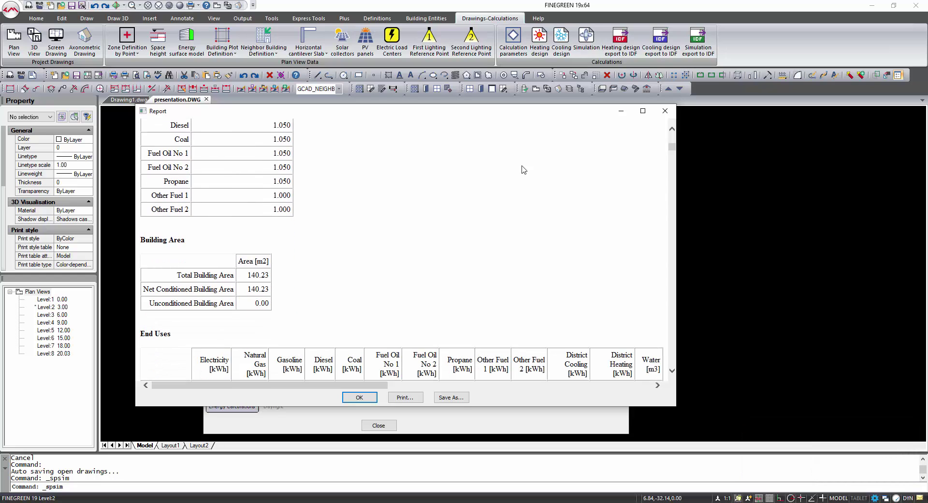
left_click(666, 111)
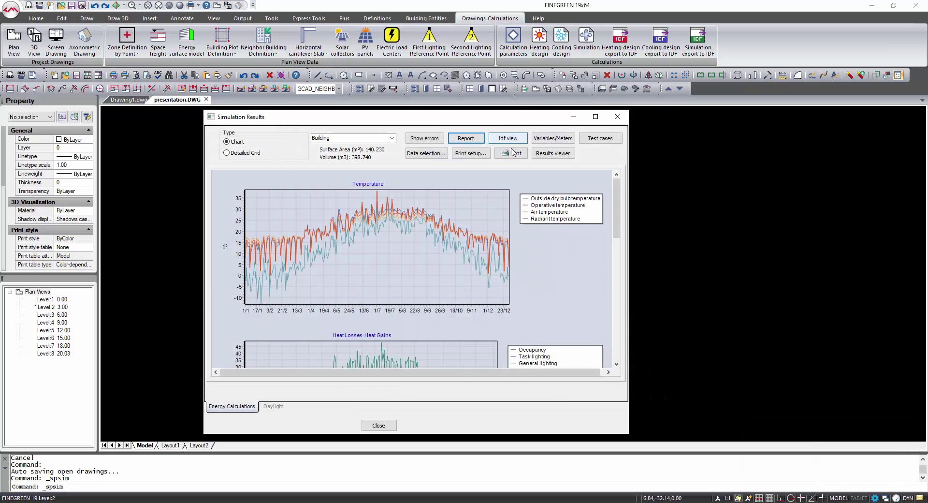
left_click(554, 140)
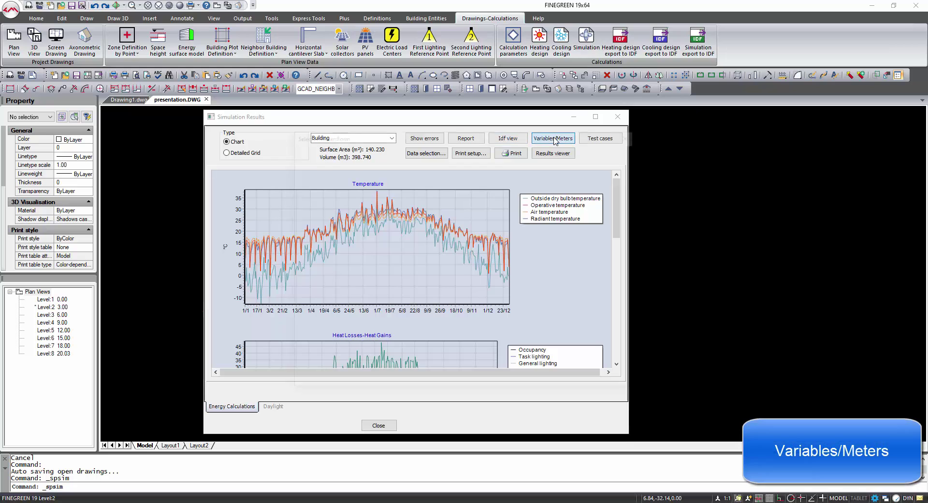
scroll(408, 195, "down", 2)
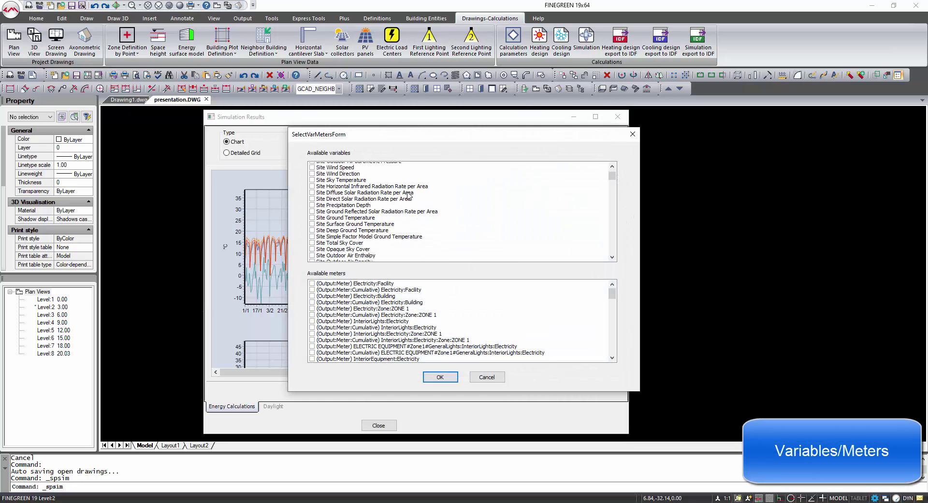
scroll(408, 196, "down", 3)
scroll(462, 328, "down", 5)
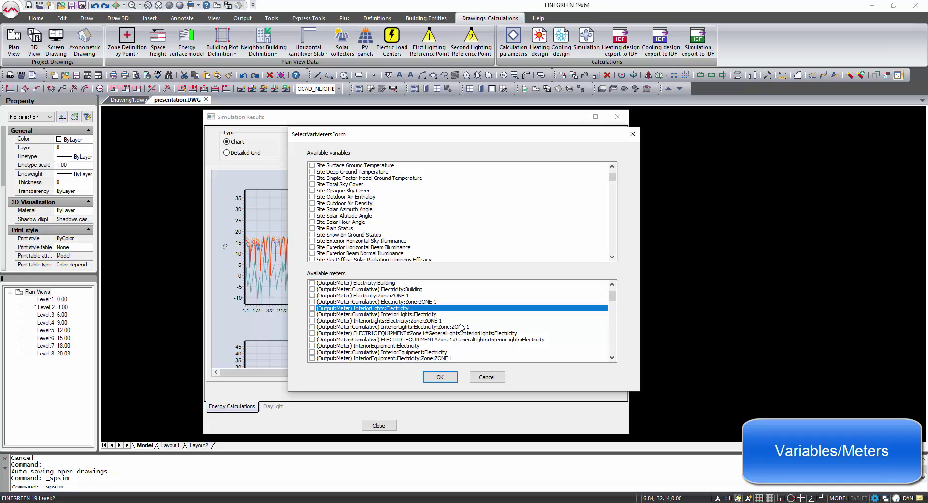
left_click(440, 377)
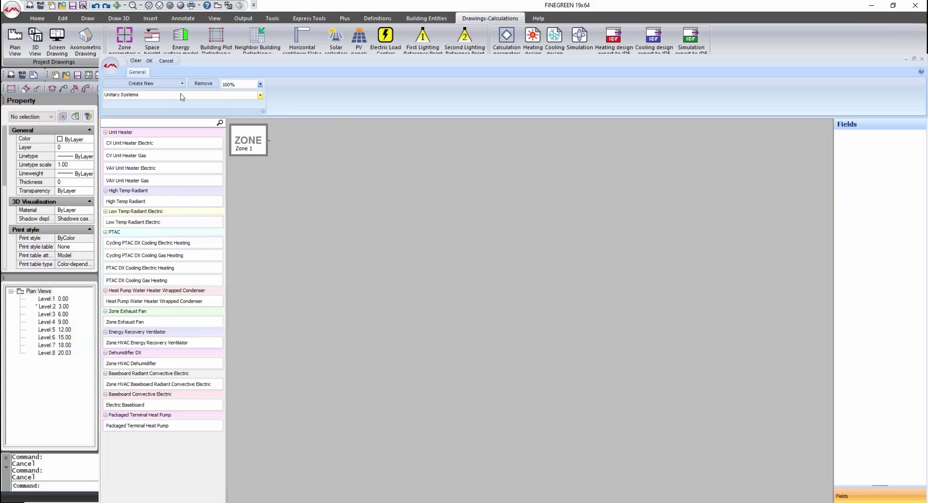
Create an empty plant loop, Plant Loop 2, from Create New > Loops
left_click(181, 84)
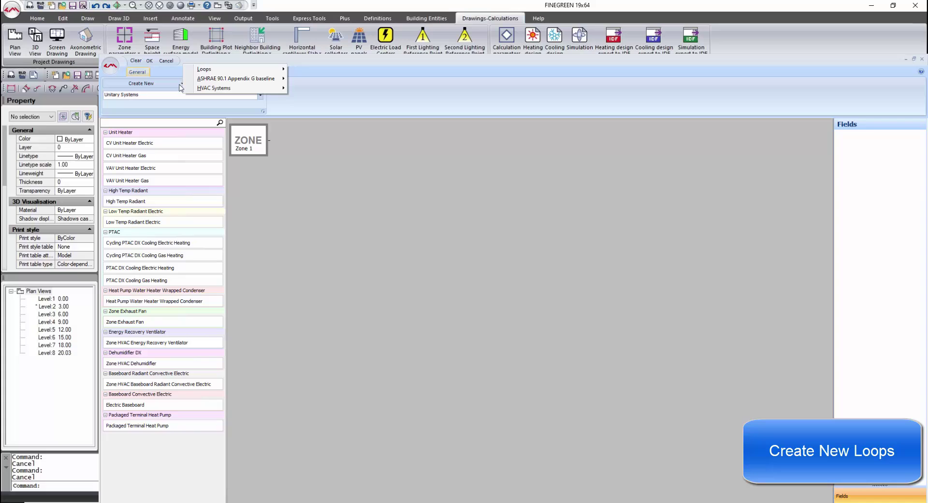
mouse_move(207, 69)
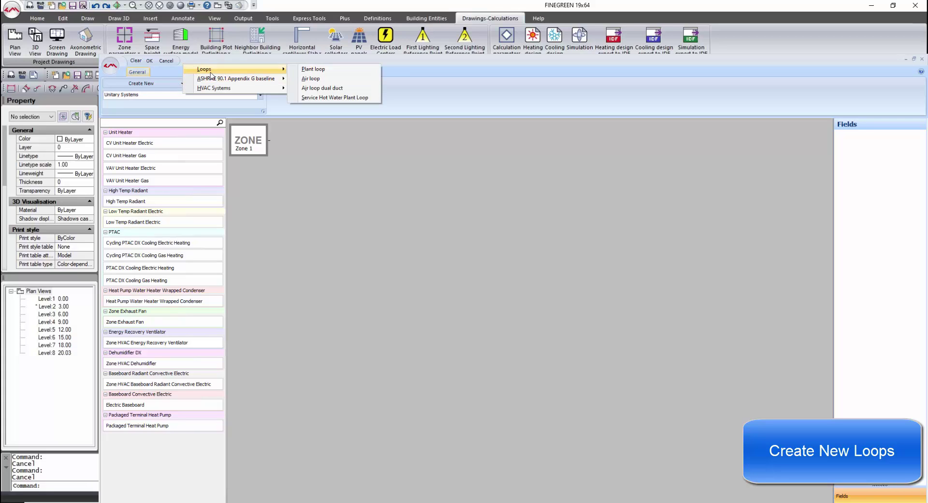
left_click(312, 70)
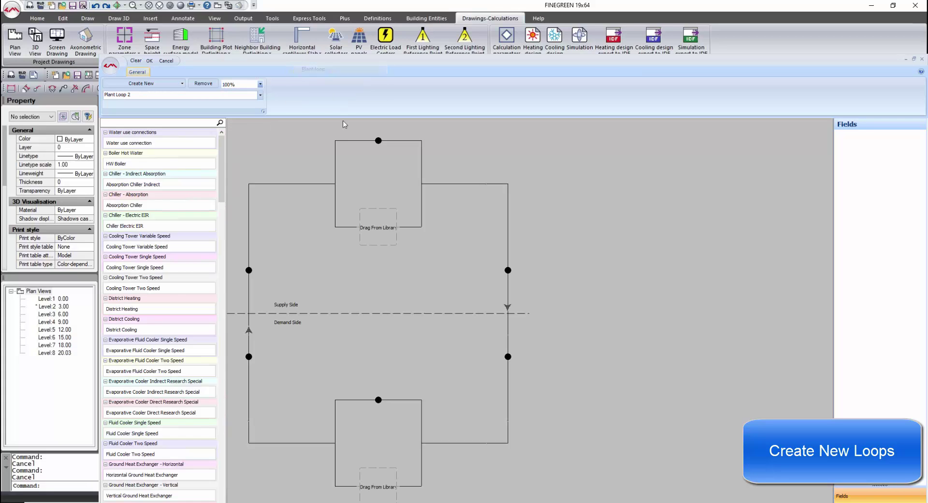
Add the ASHRAE 90.1 Appendix G Warm Air Furnace Gas Fired baseline system
left_click(180, 84)
mouse_move(237, 79)
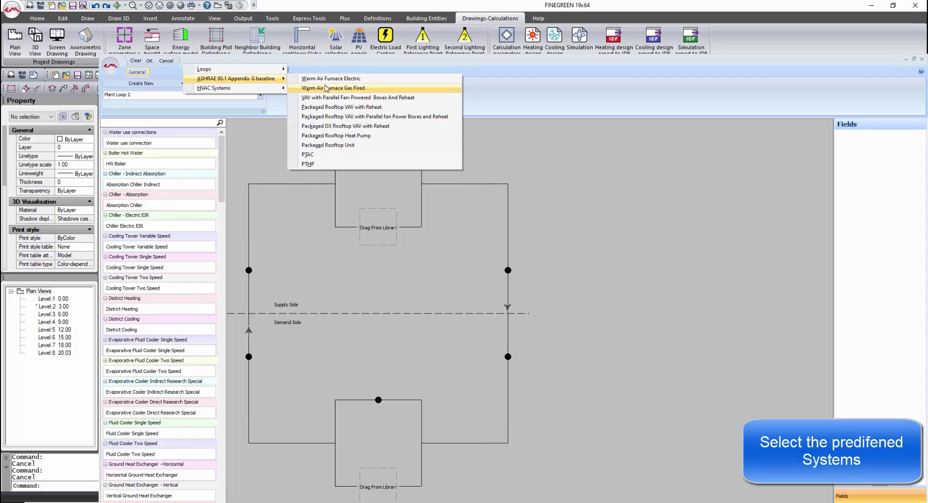
left_click(308, 88)
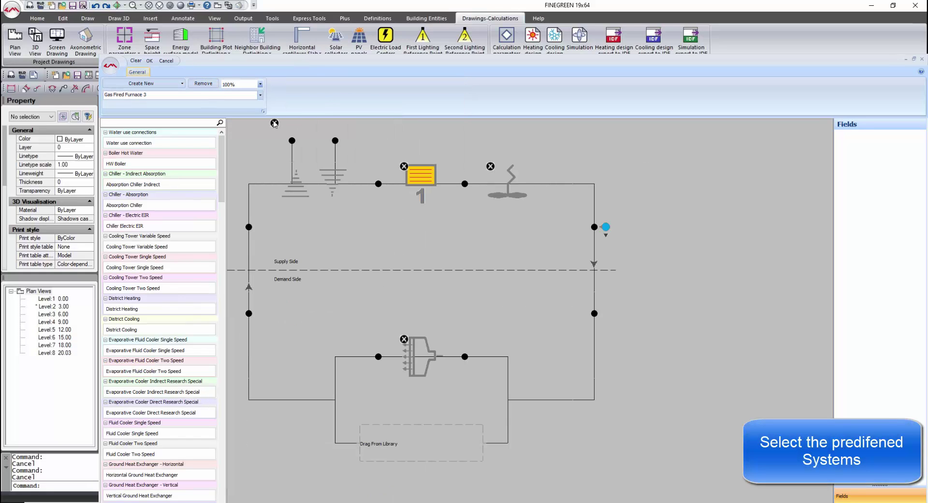
Review the Plant Loop 2, Unitary Systems and Gas Fired Furnace 3 diagrams
left_click(223, 95)
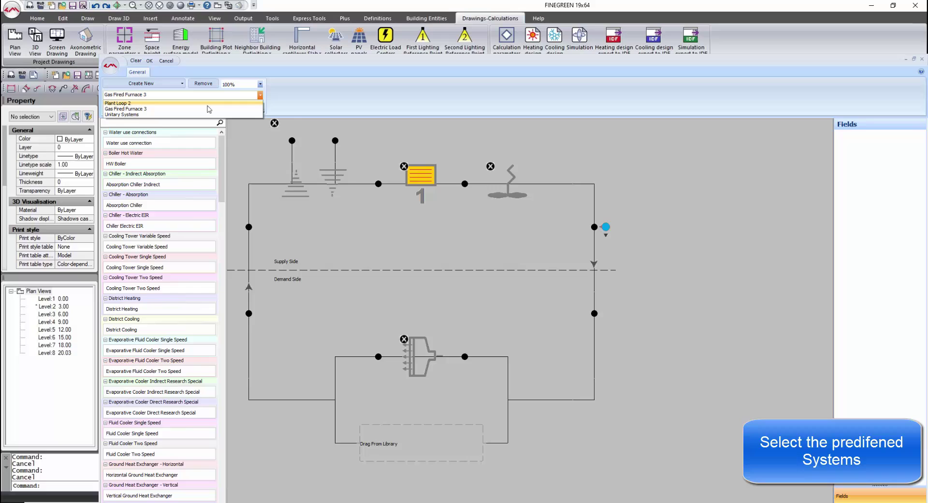
left_click(208, 104)
left_click(209, 95)
left_click(212, 114)
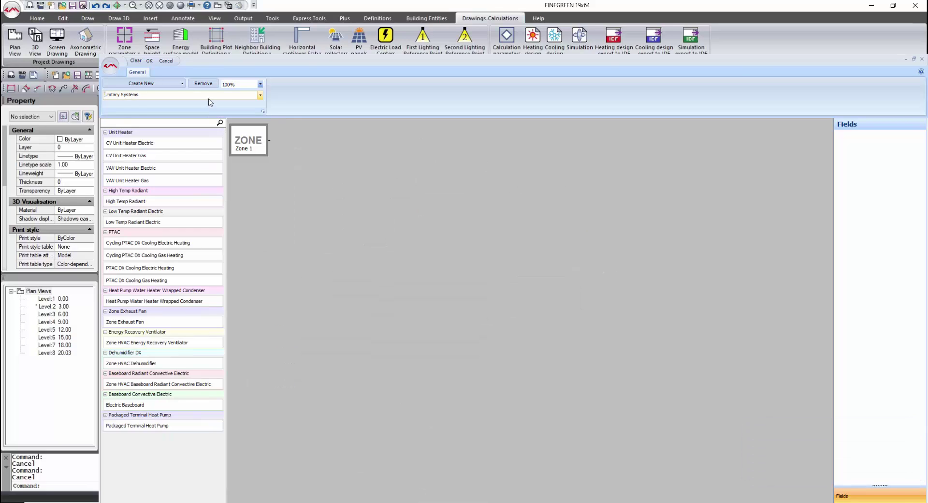
left_click(211, 95)
left_click(227, 108)
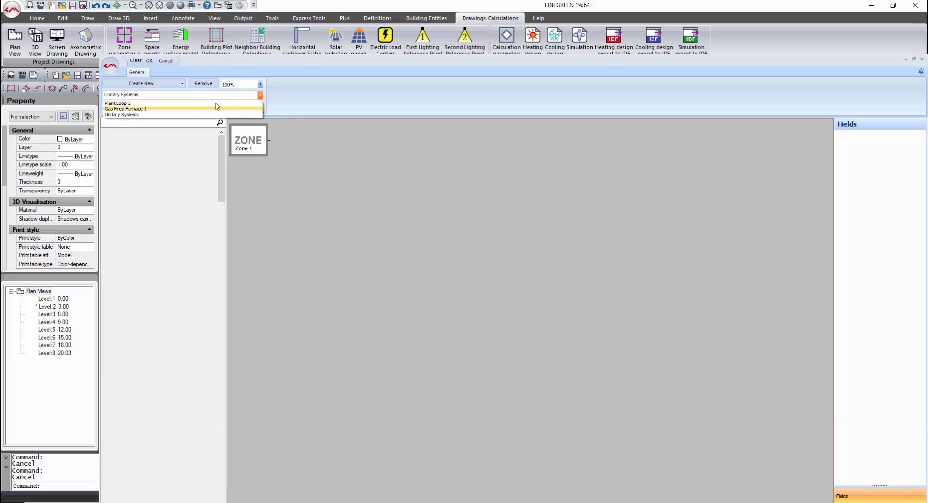
Add the Packaged DX Rooftop VAV with Reheat baseline system and display Hot Water Loop 8
left_click(168, 85)
mouse_move(218, 79)
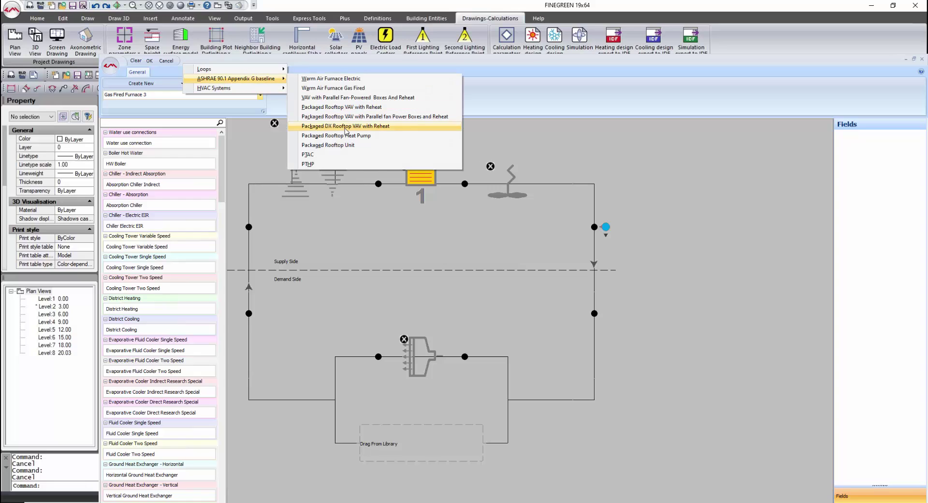
left_click(345, 127)
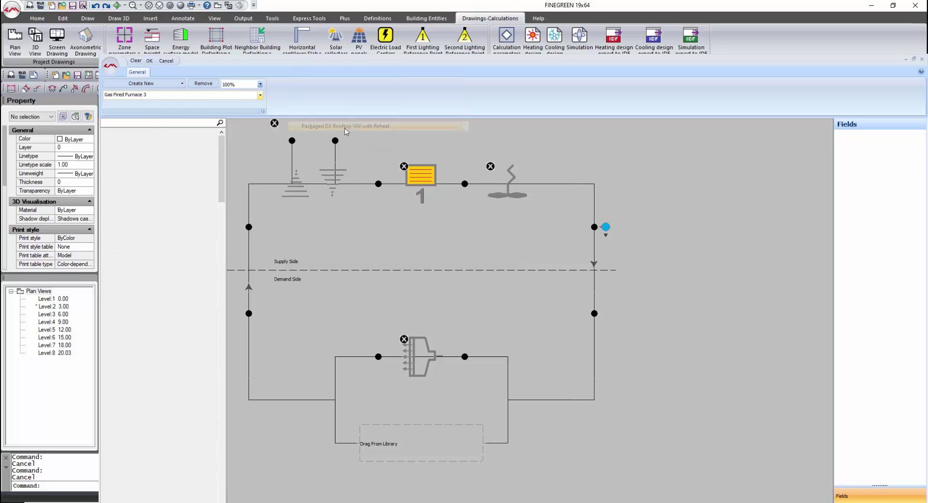
left_click(213, 96)
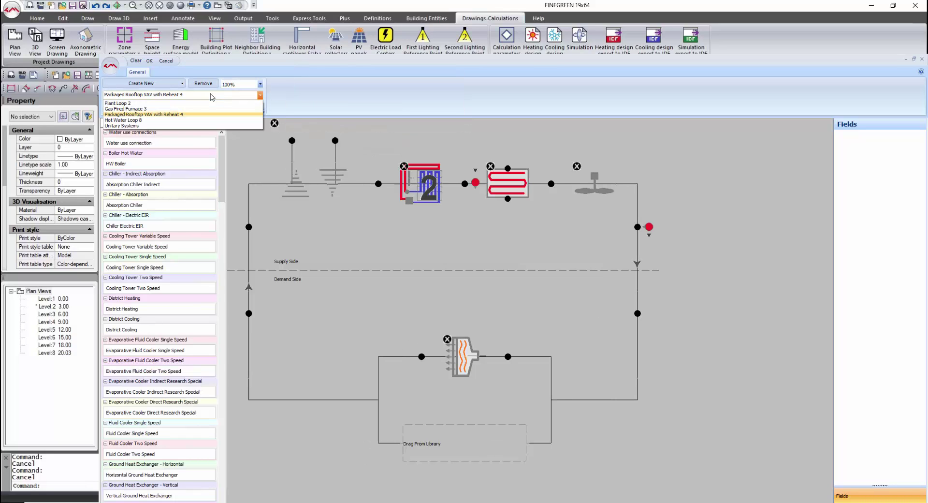
left_click(194, 120)
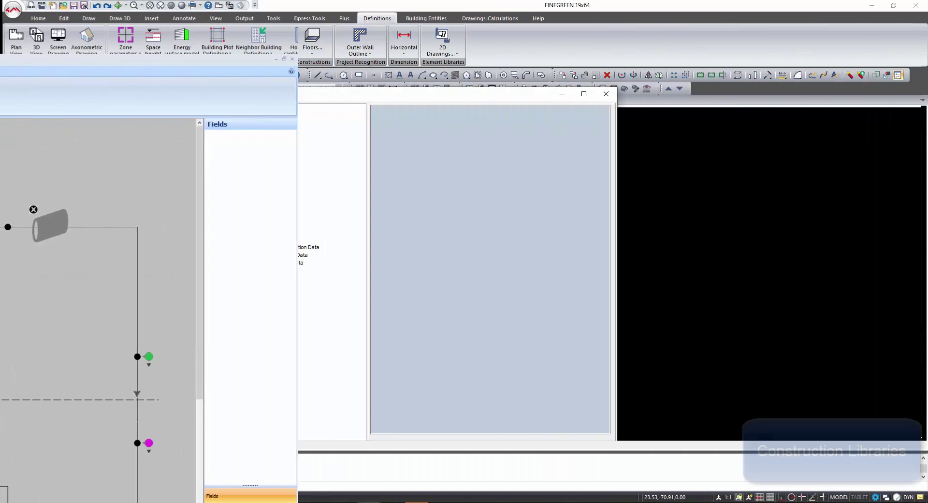
Inspect the layers of the CZ1 and CZ6 steel-joist floors under ASHRAE-Floors (external)
left_click(244, 108)
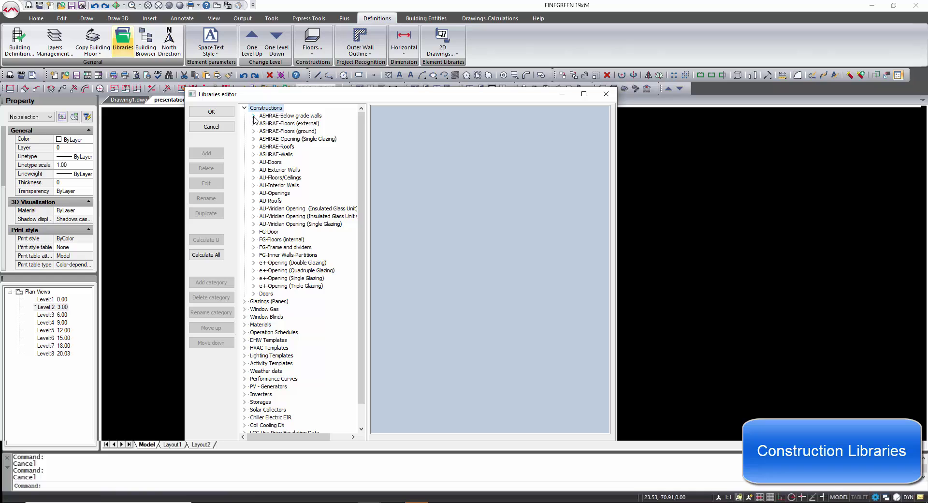
left_click(253, 123)
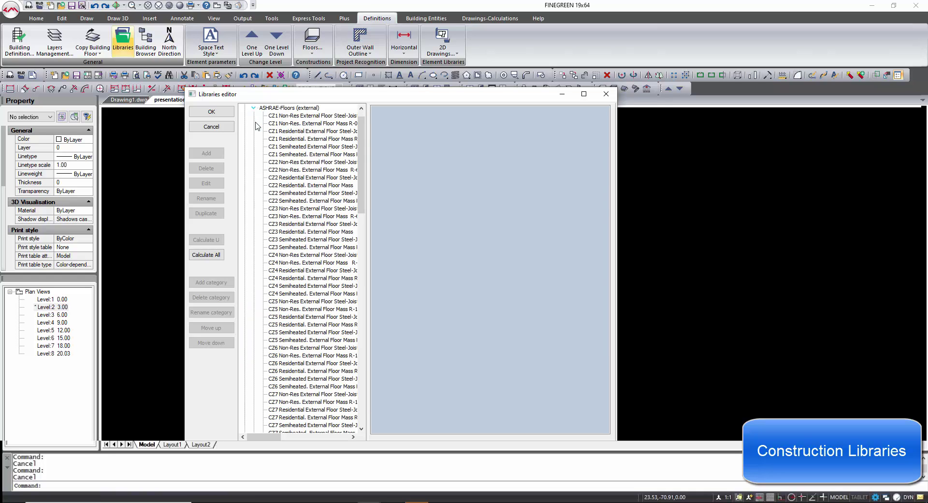
left_click(310, 146)
scroll(332, 223, "down", 5)
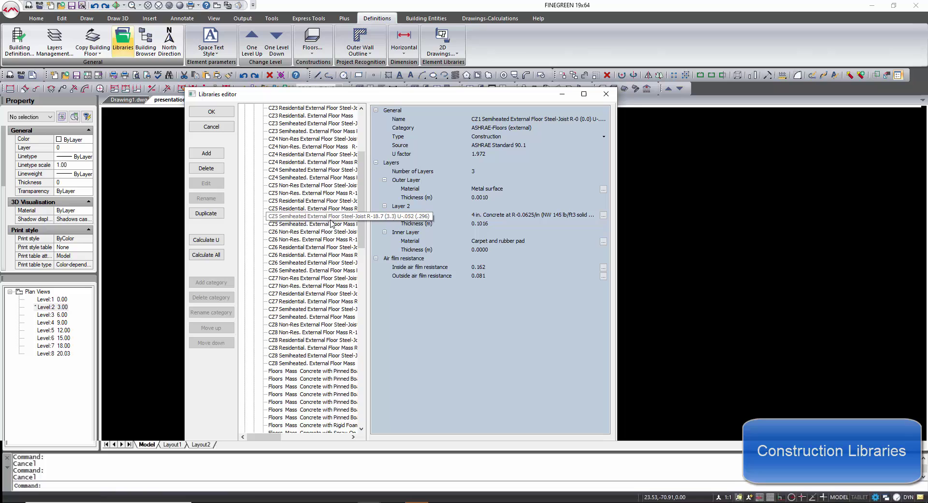
left_click(309, 231)
left_click(499, 241)
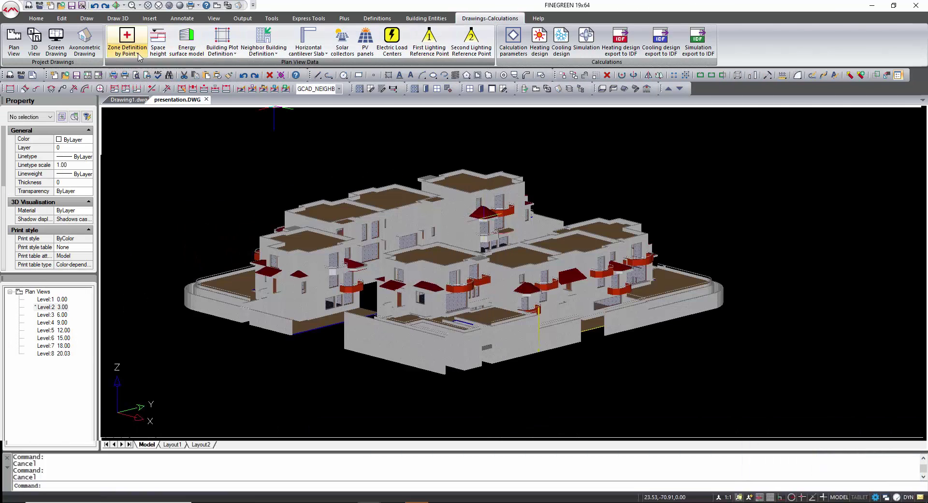
Open the zone parameters, browse the ASHRAE activity templates, and confirm the activity settings
left_click(139, 54)
left_click(163, 115)
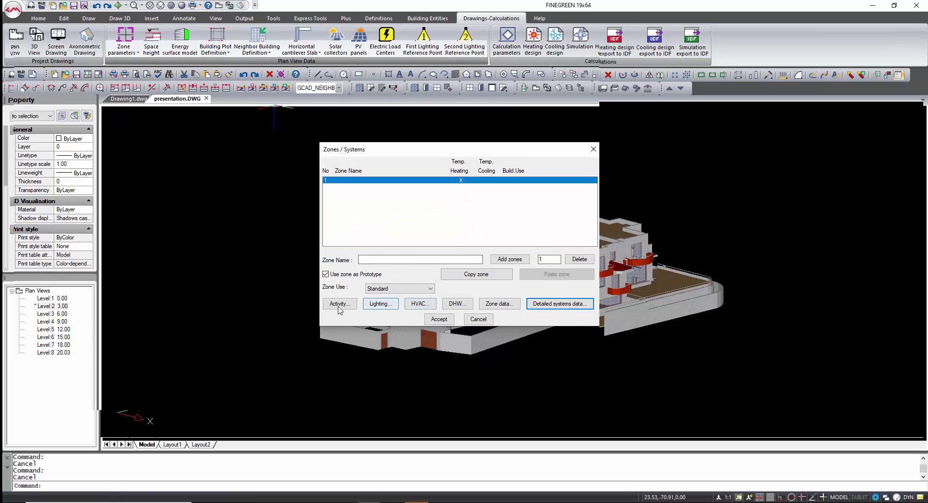
left_click(338, 305)
left_click_drag(183, 119, 211, 82)
left_click(281, 101)
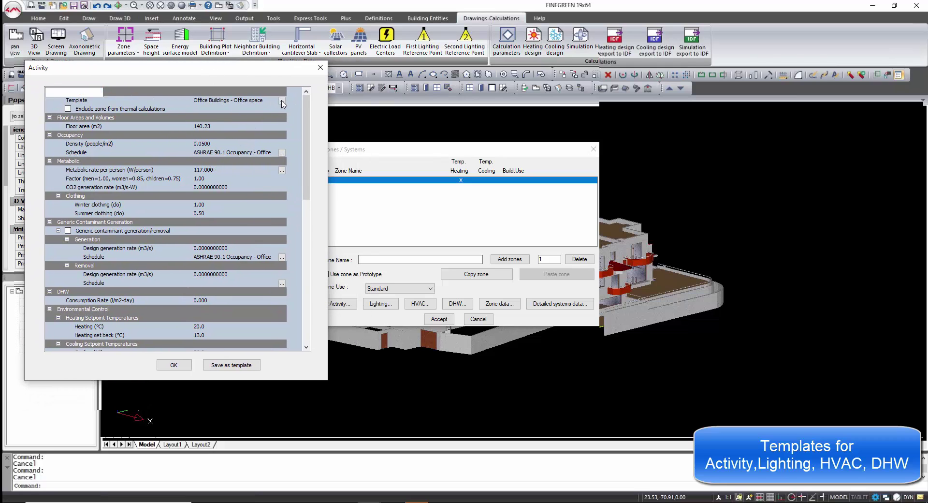
scroll(130, 249, "up", 12)
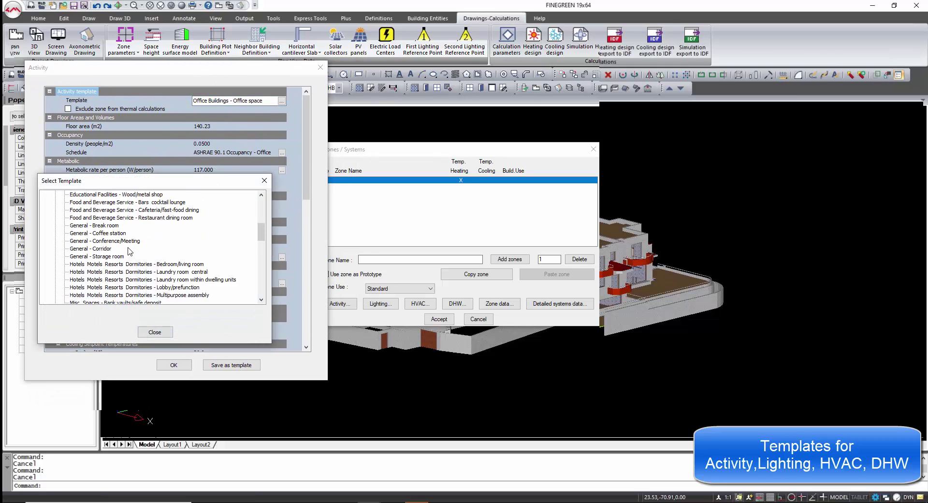
left_click(54, 203)
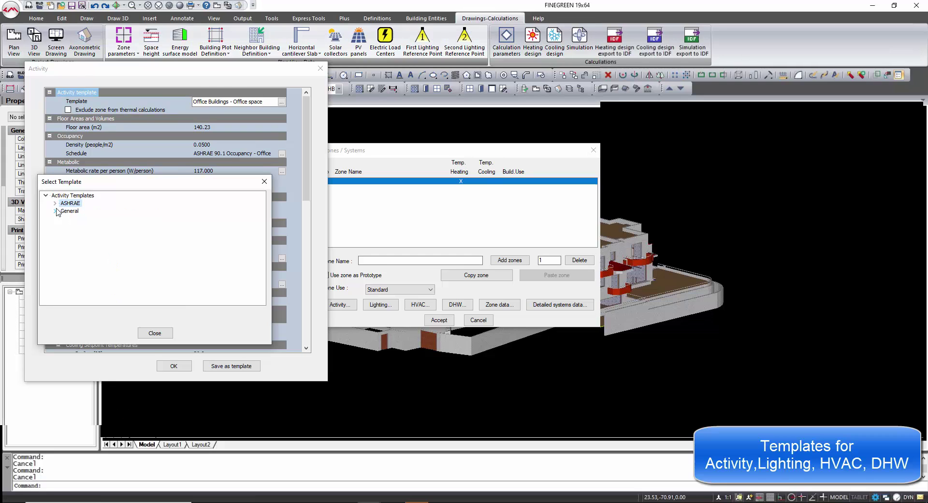
left_click(155, 333)
left_click(174, 366)
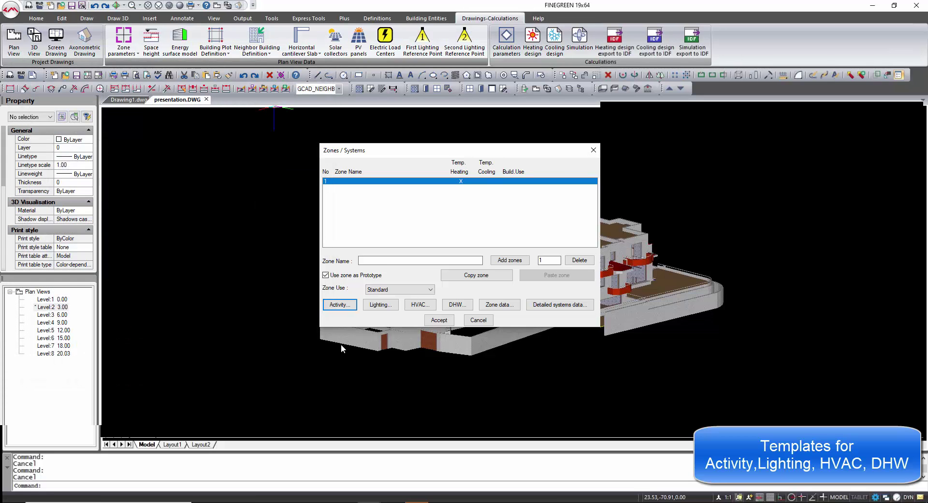
Browse the ASHRAE 90.1-2010 lighting templates and confirm the zone's lighting settings
left_click(383, 306)
left_click(210, 148)
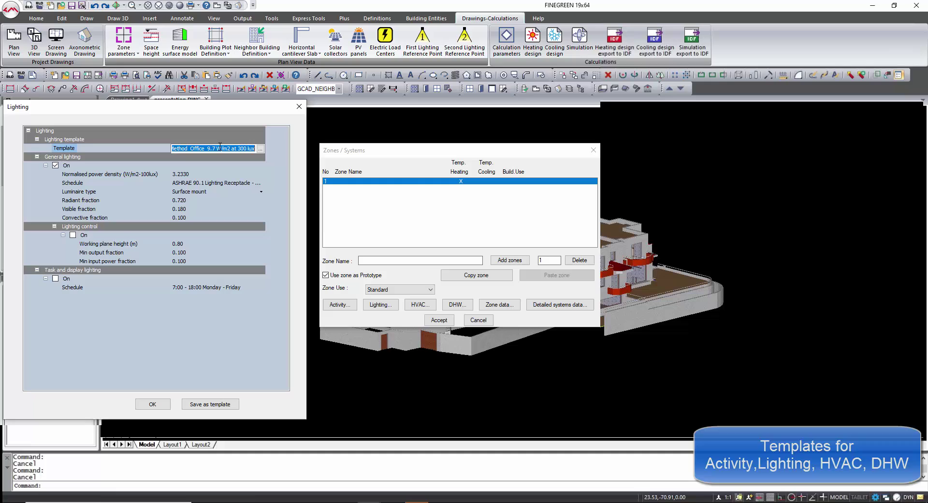
left_click(261, 148)
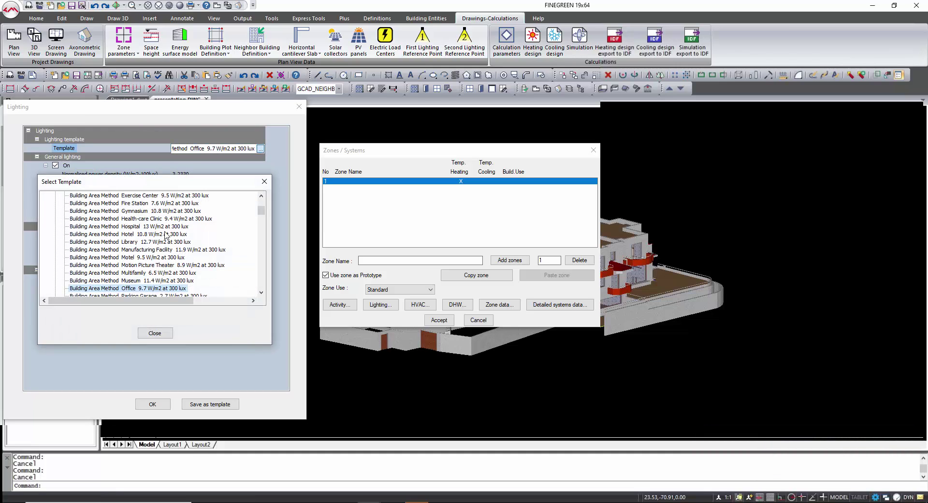
scroll(166, 236, "up", 3)
left_click(54, 204)
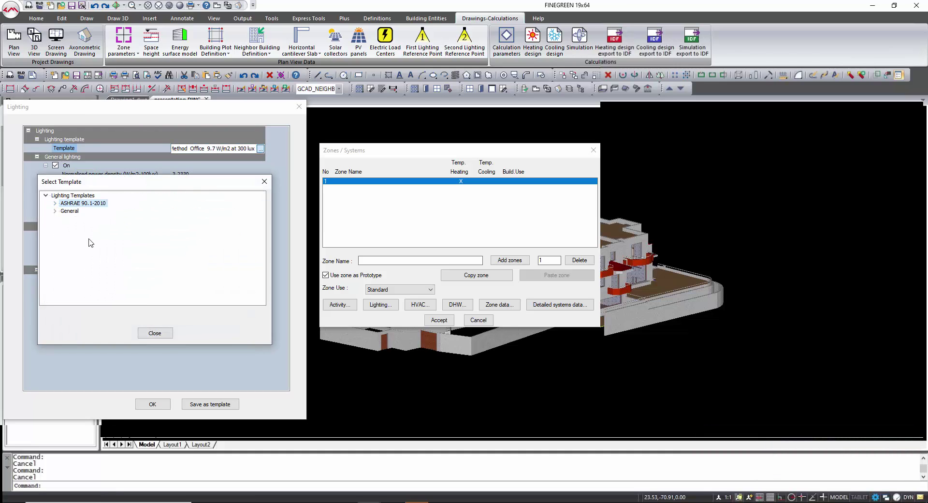
left_click(155, 333)
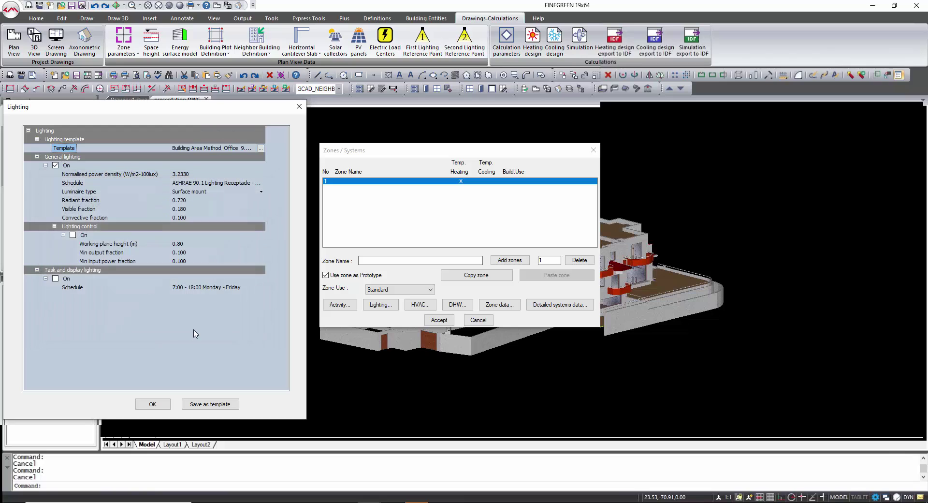
left_click(153, 403)
Browse the zone's HVAC templates and close the HVAC settings
left_click(414, 306)
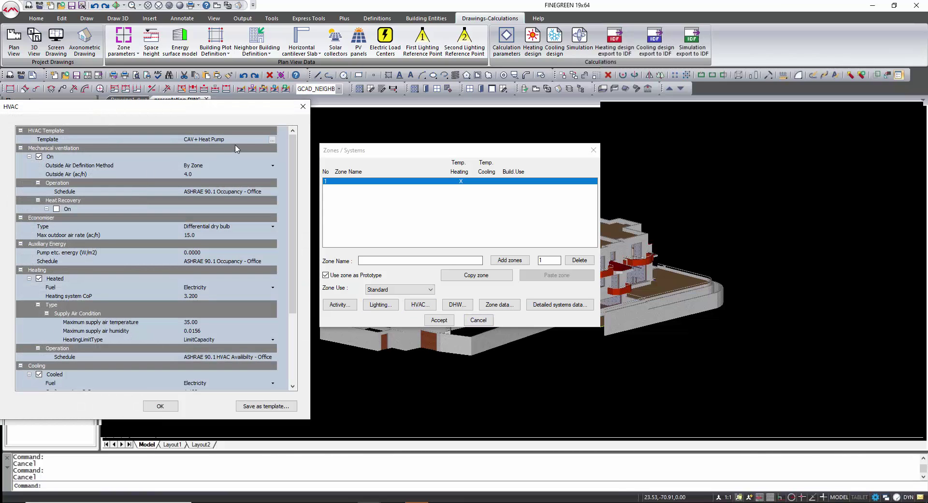
left_click(272, 141)
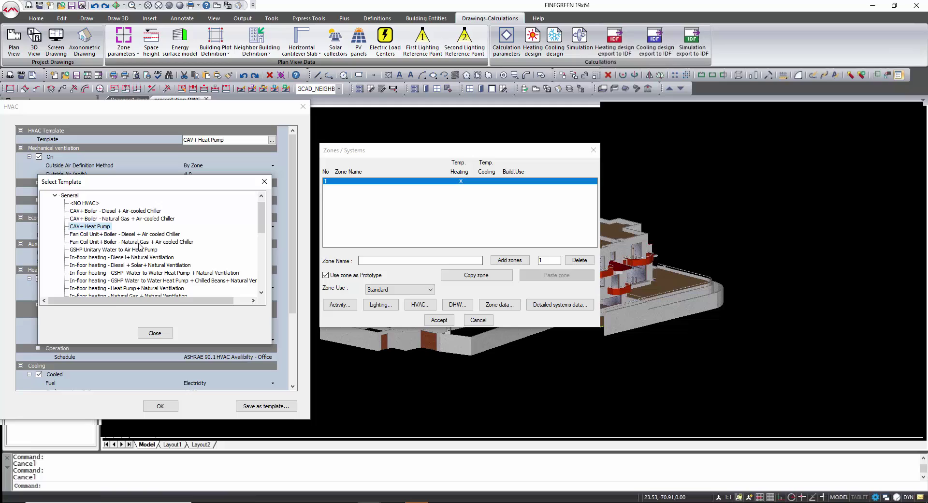
scroll(139, 247, "down", 10)
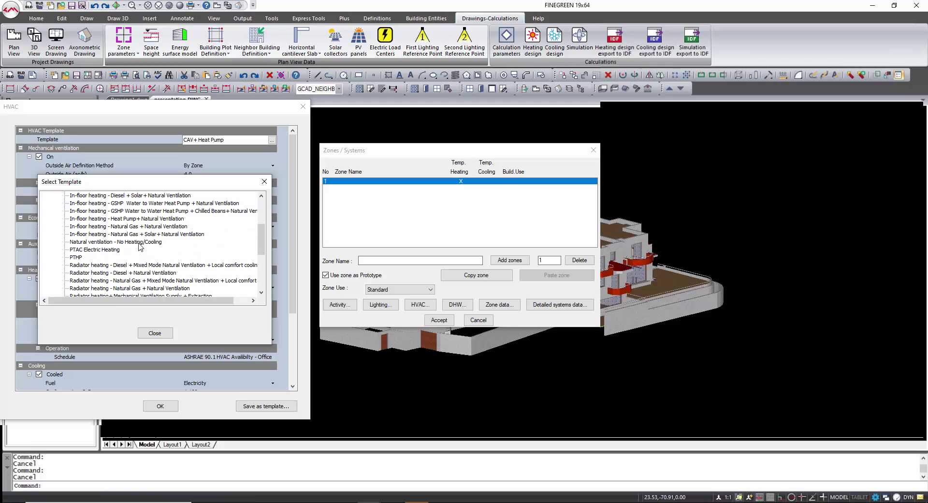
left_click(153, 333)
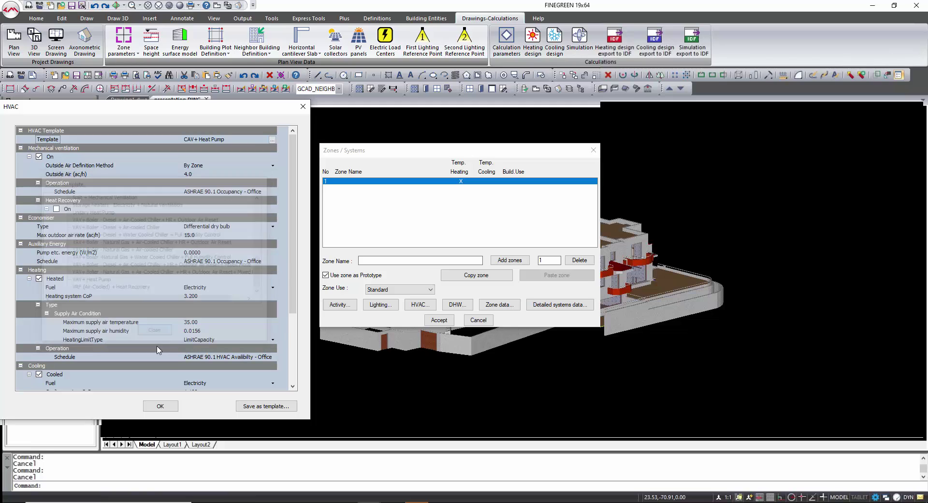
left_click(304, 104)
Open the zone's domestic hot water settings and confirm them with OK
left_click(457, 305)
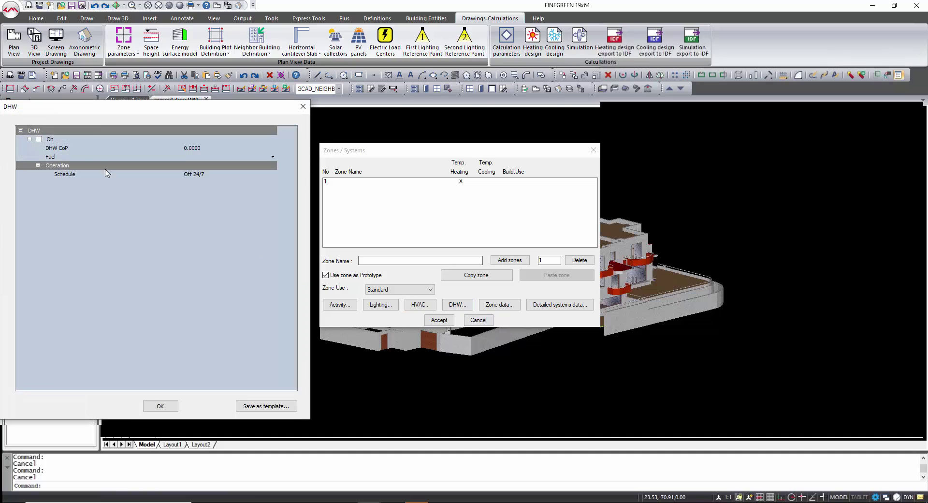
left_click(161, 407)
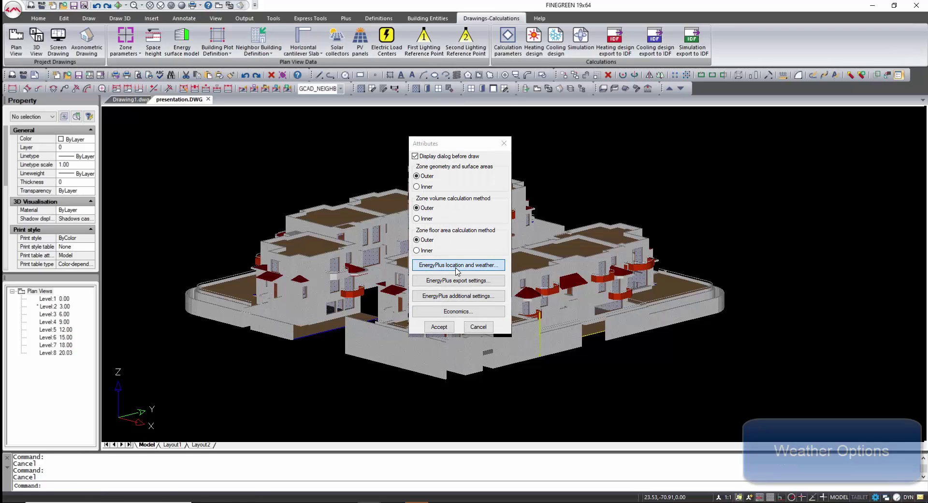
left_click(457, 265)
left_click(352, 156)
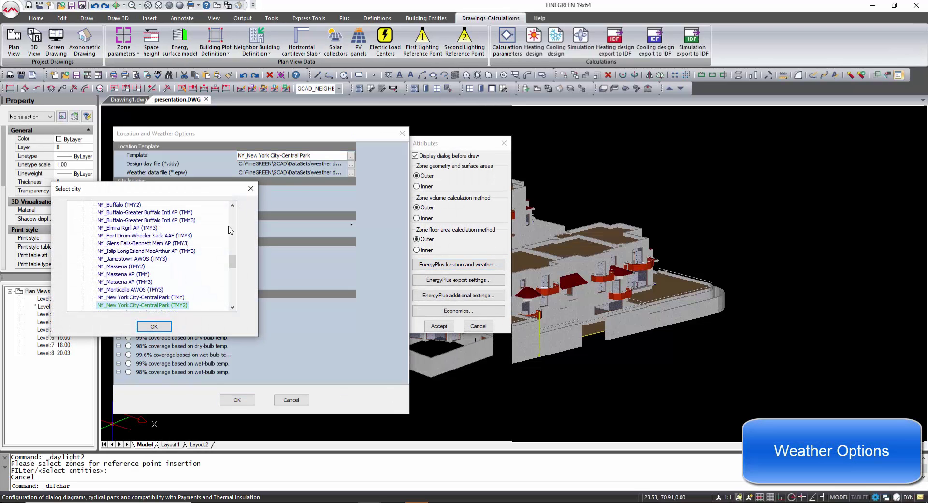
left_click_drag(233, 271, 237, 225)
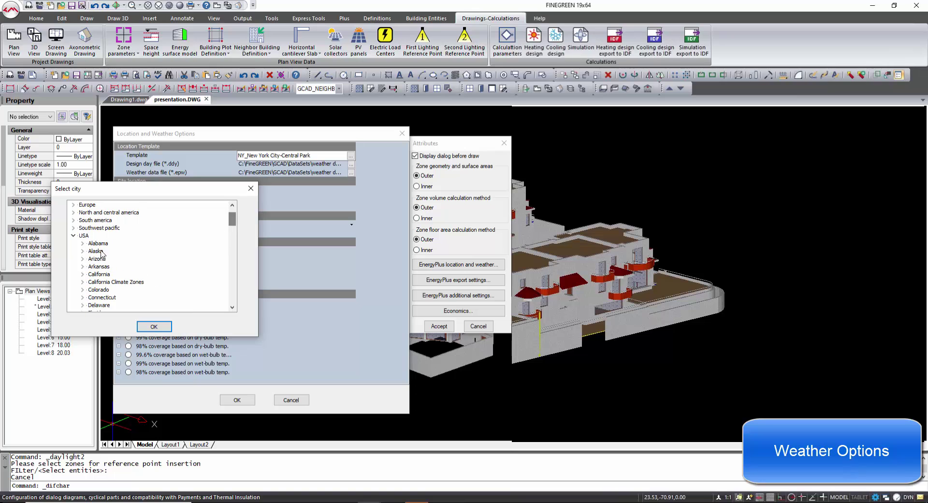
left_click(73, 237)
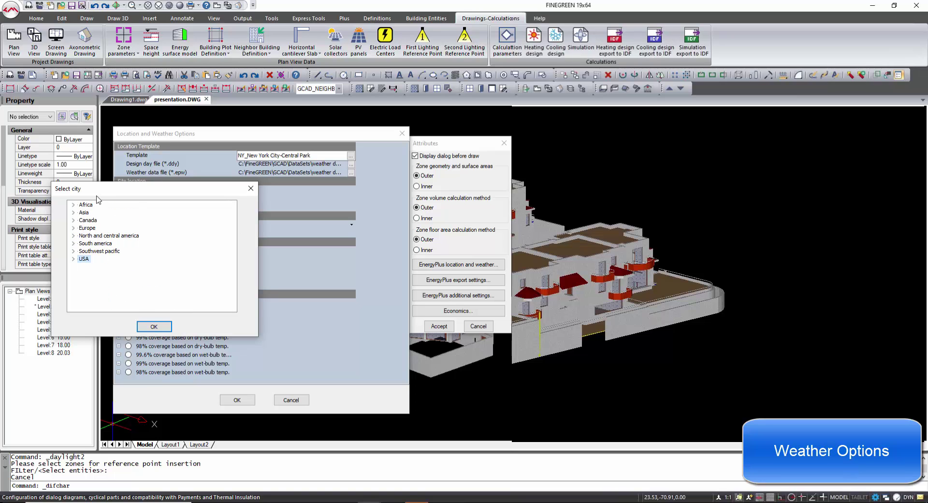
left_click(154, 326)
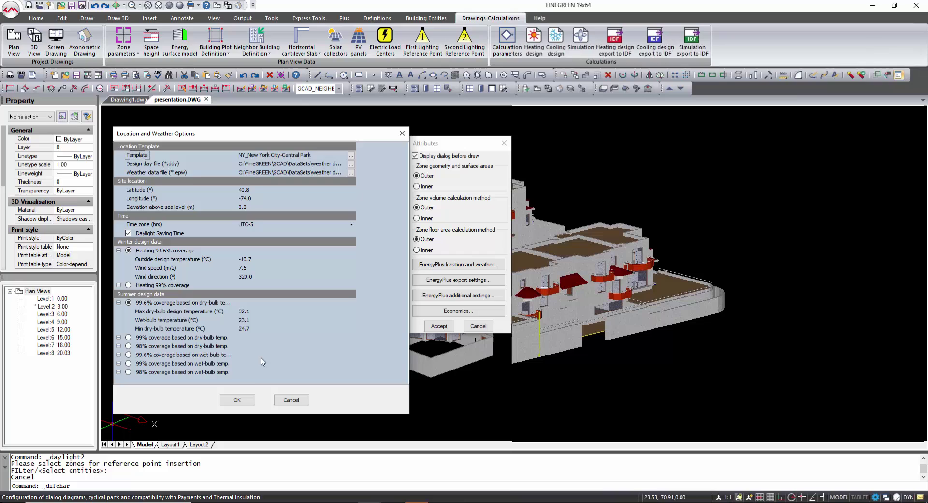
left_click(238, 399)
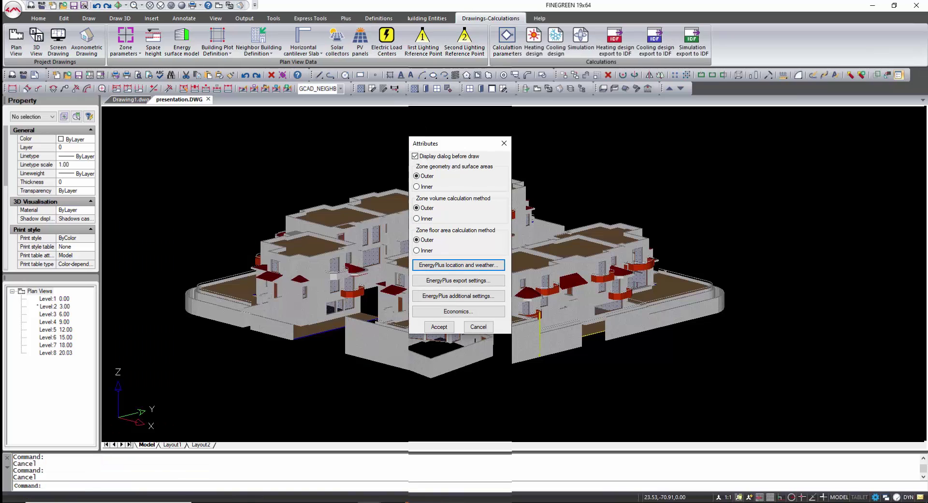
Choose Detailed HVAC simulation in EnergyPlus export settings and check the heating, cooling and simulation-period tabs
left_click(449, 283)
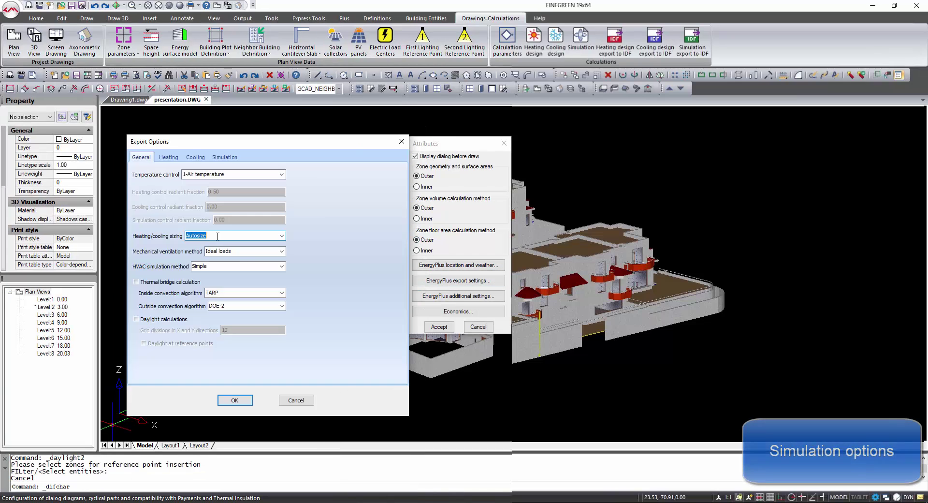
left_click(281, 266)
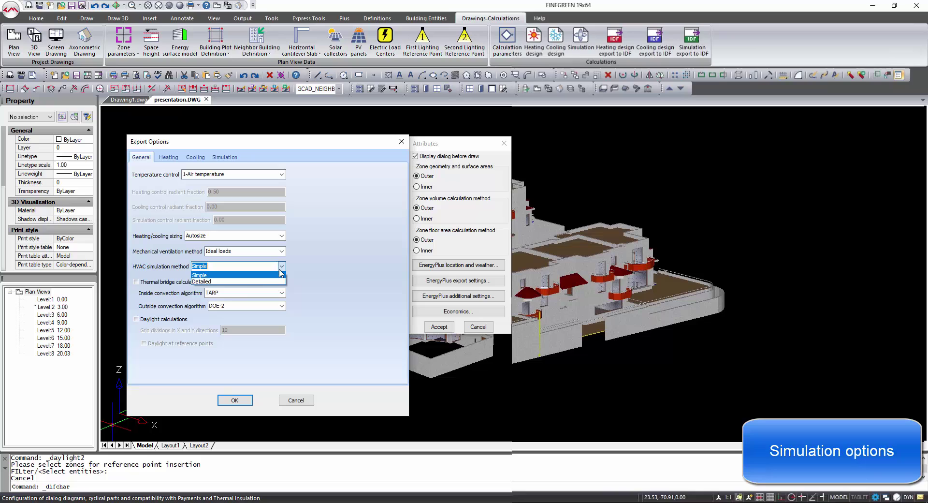
left_click(215, 283)
left_click(168, 158)
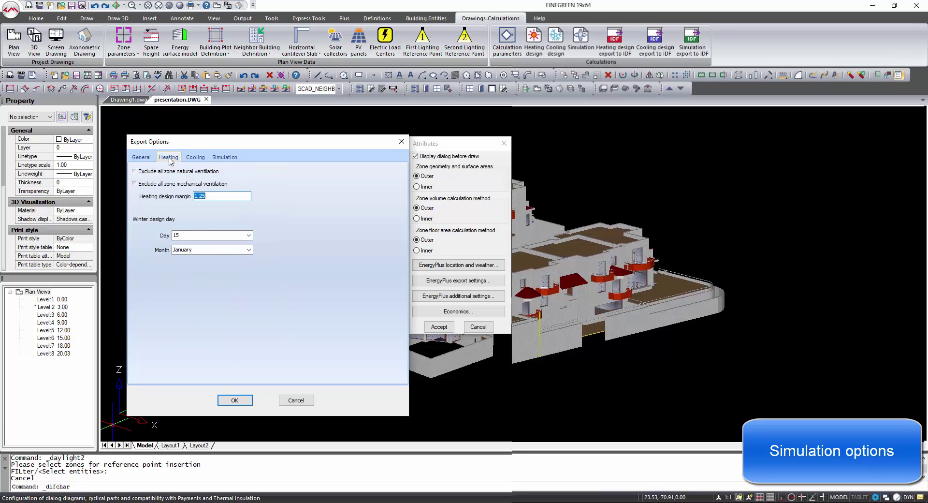
left_click(195, 158)
left_click(223, 158)
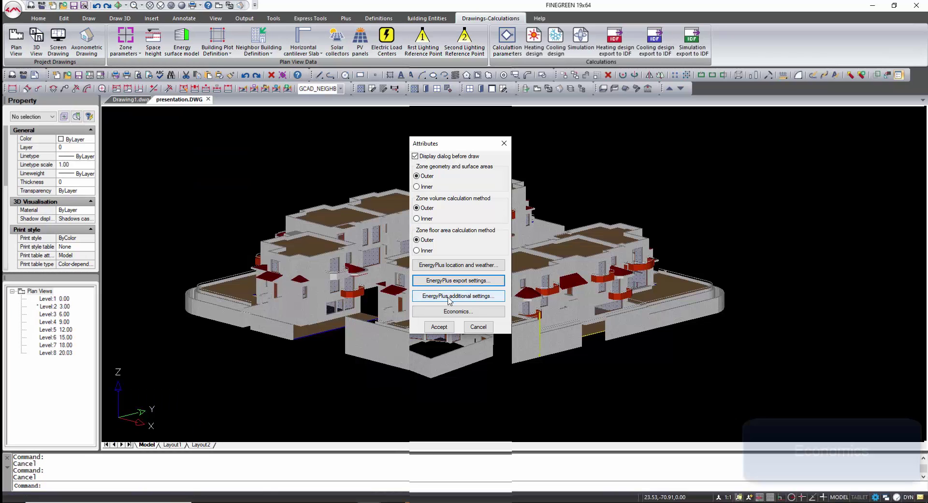
Open Economics and view the Utility Cost, Life Cycle Cost parameters and escalation/adjustment sections
left_click(421, 313)
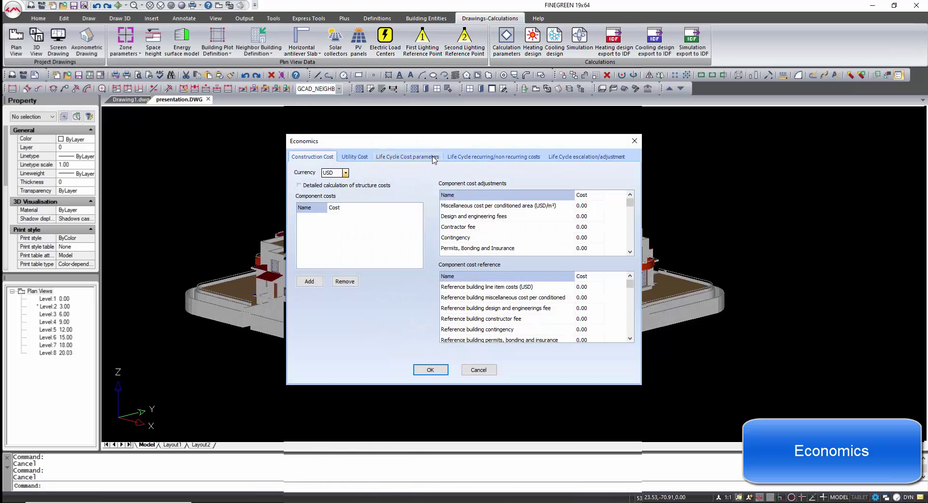
left_click(357, 160)
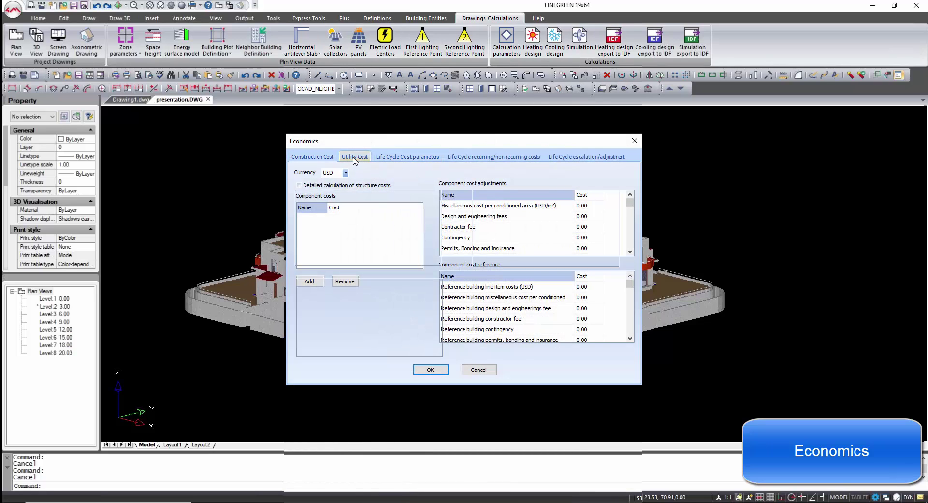
left_click(410, 160)
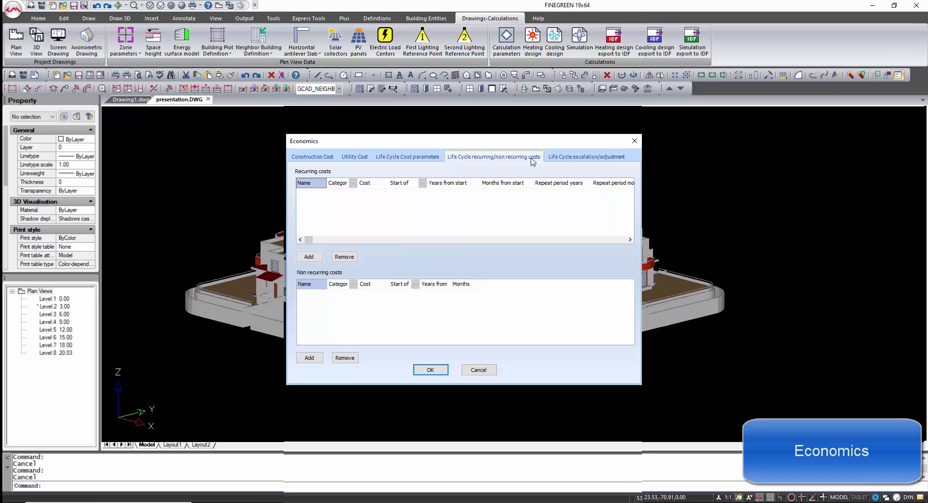
left_click(563, 158)
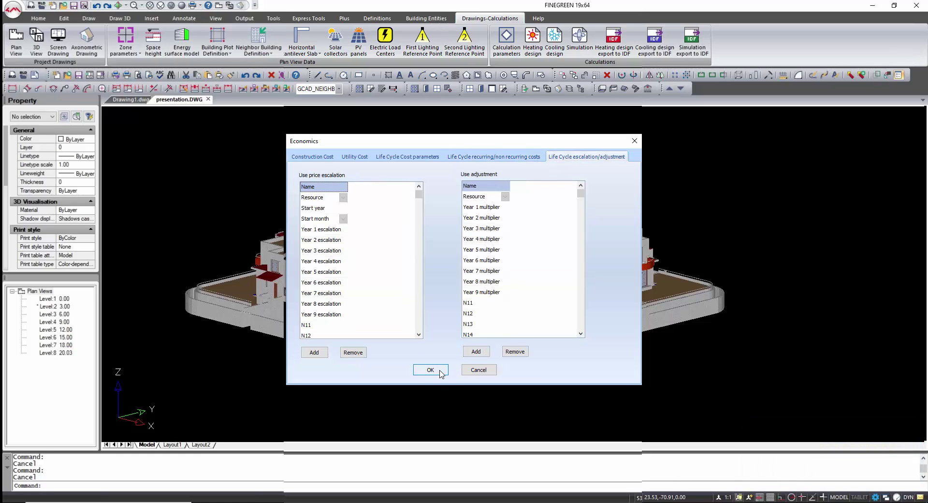